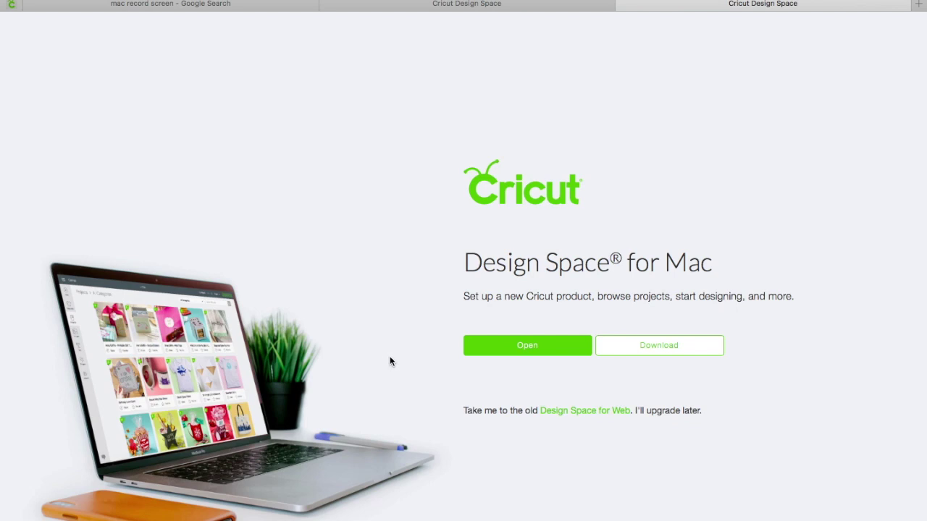
# Step: Switch to the Cricut Design Space desktop app and start a new blank project in a maximized window
pyautogui.click(509, 350)
pyautogui.click(572, 287)
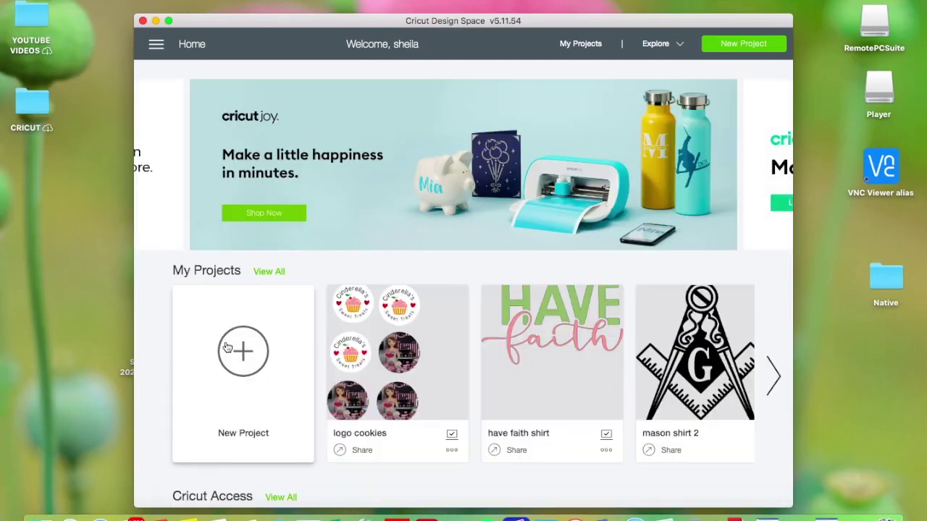
pyautogui.click(227, 348)
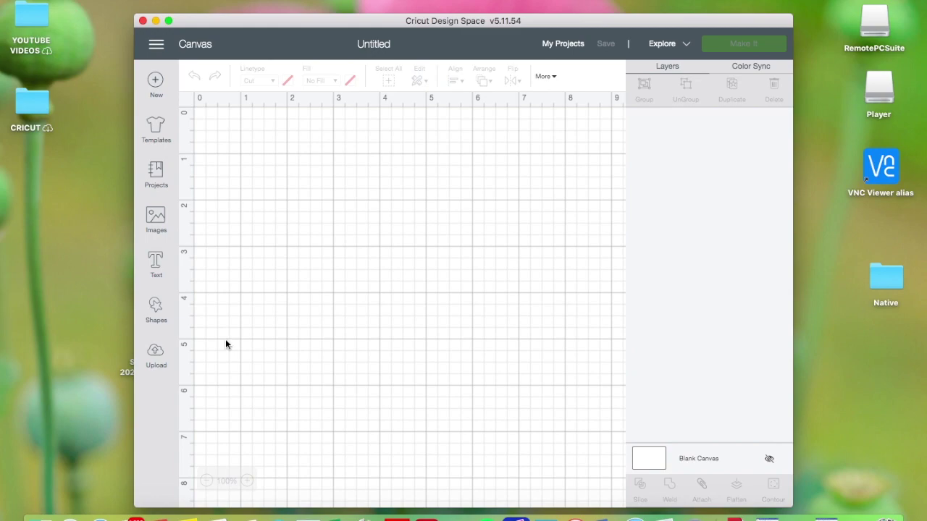
pyautogui.click(168, 21)
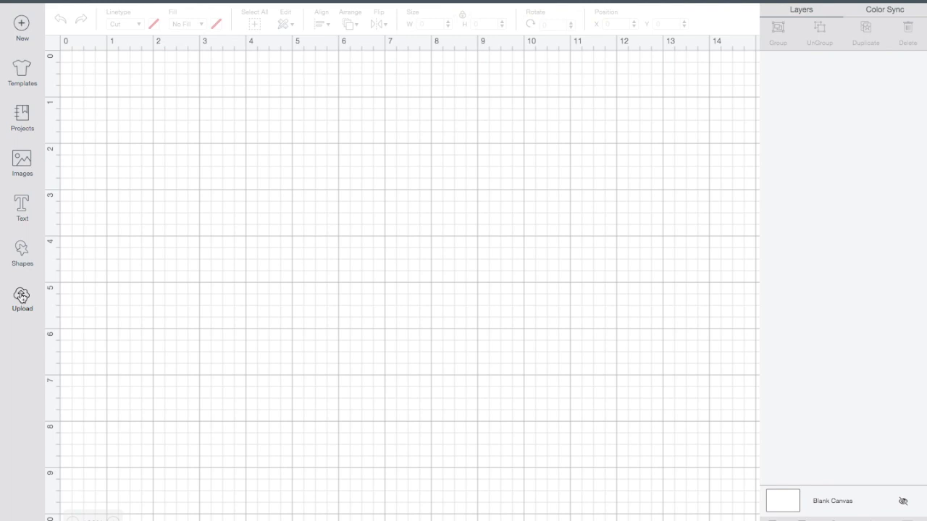
# Step: Insert the recently uploaded bakery kitchen image onto the canvas and enlarge it to about 6.56 inches wide
pyautogui.click(21, 297)
pyautogui.click(152, 368)
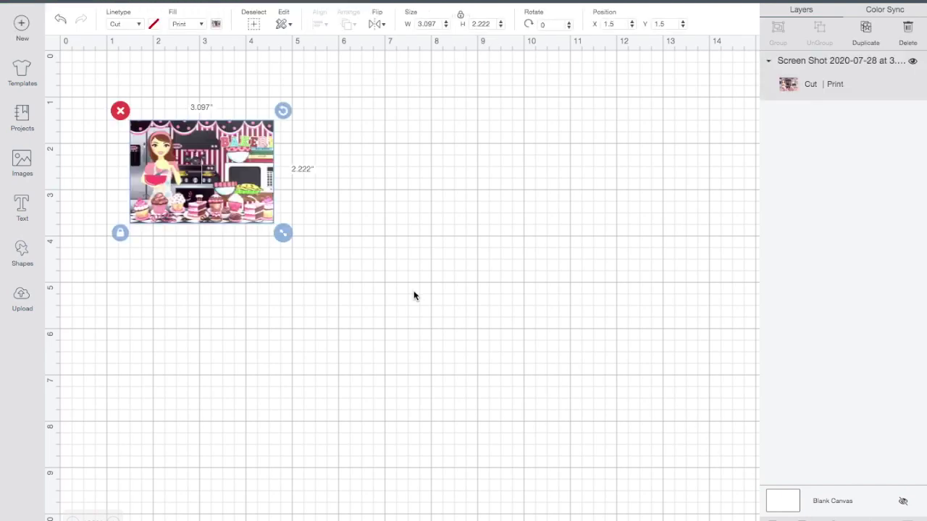
pyautogui.moveTo(297, 242); pyautogui.dragTo(443, 403)
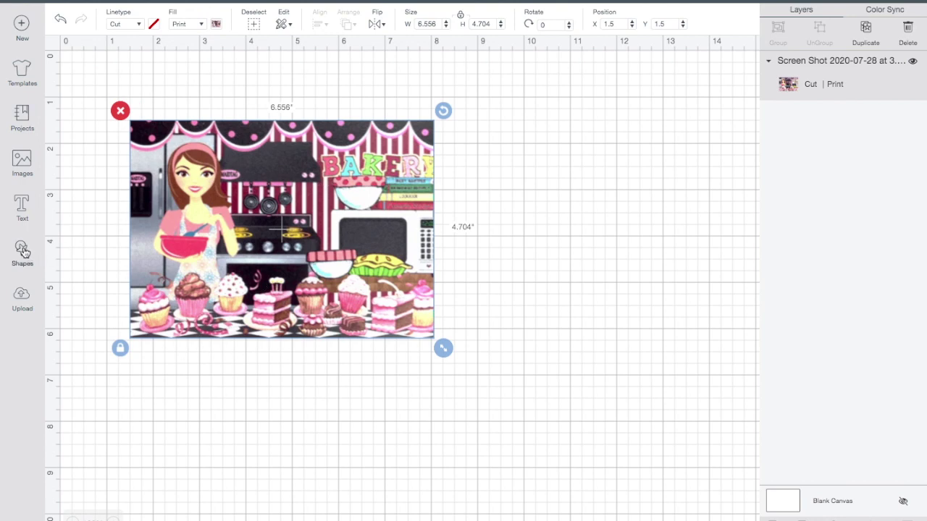
pyautogui.click(209, 426)
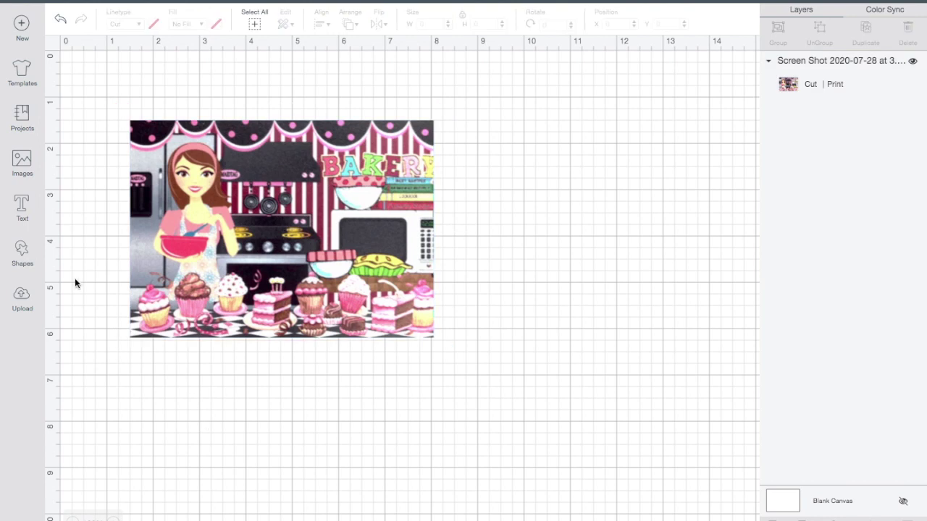
# Step: Add a circle over the woman in the bakery image and enlarge it to about 4.53 inches
pyautogui.click(22, 253)
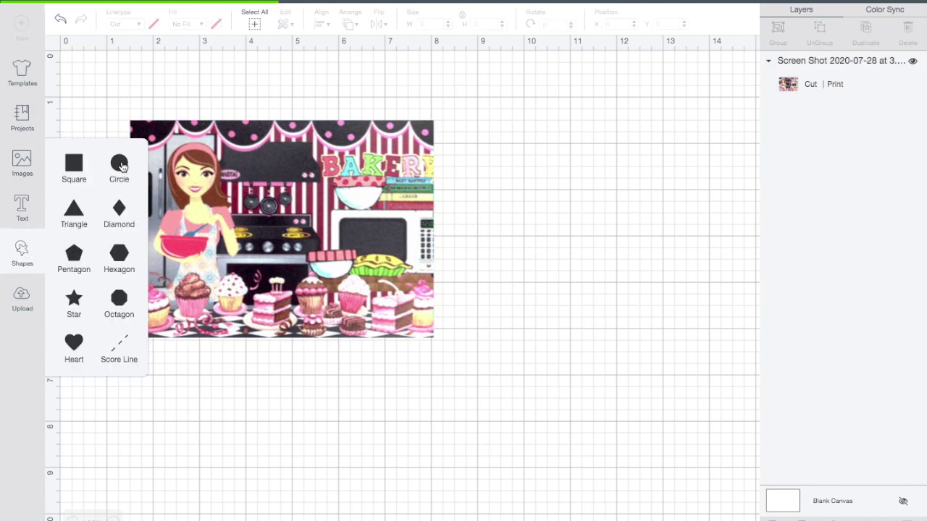
pyautogui.click(121, 165)
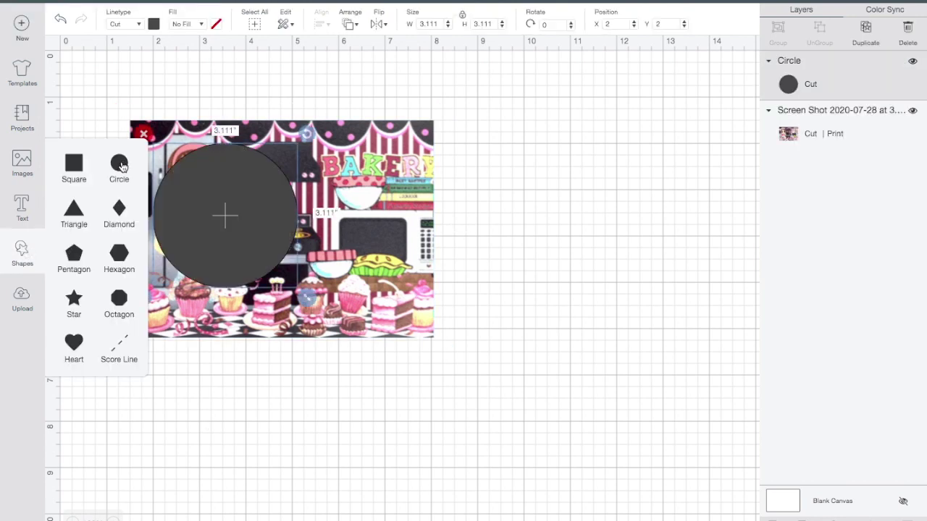
pyautogui.click(159, 70)
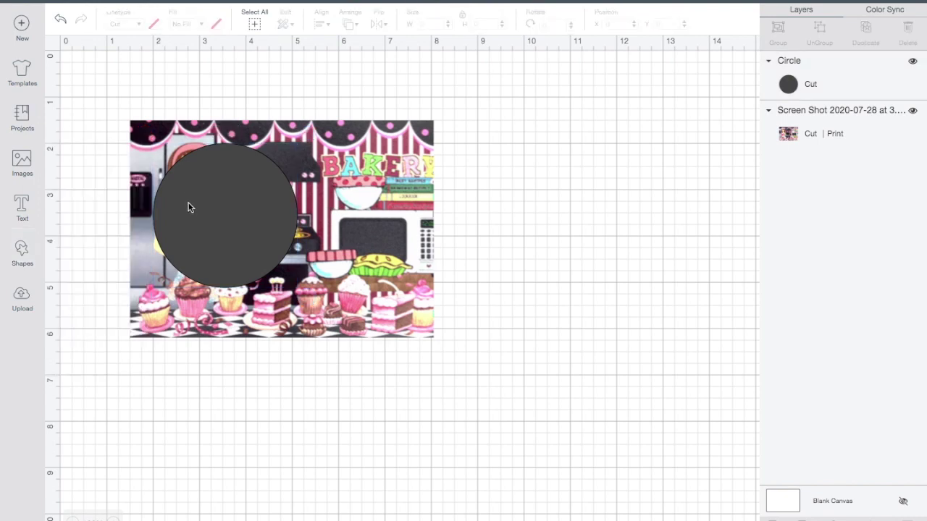
pyautogui.moveTo(227, 210); pyautogui.dragTo(207, 190)
pyautogui.moveTo(287, 276); pyautogui.dragTo(352, 354)
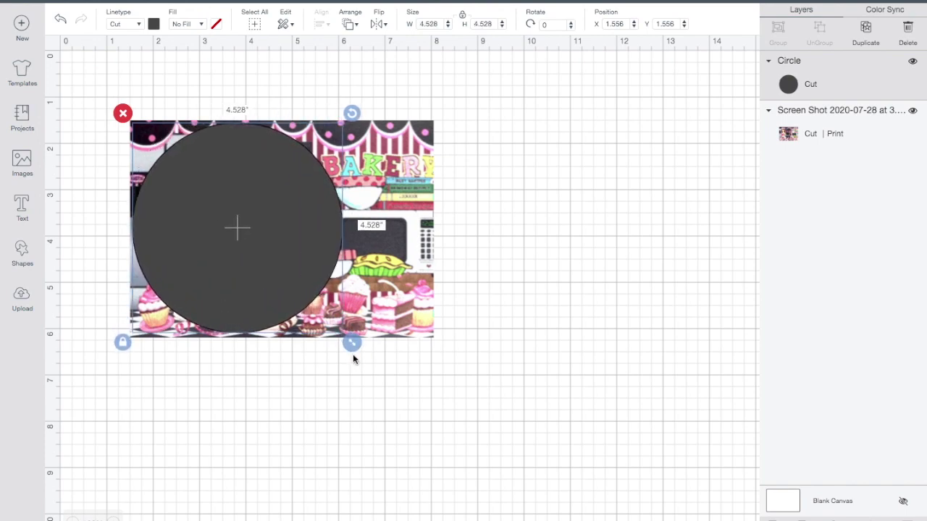
pyautogui.click(508, 185)
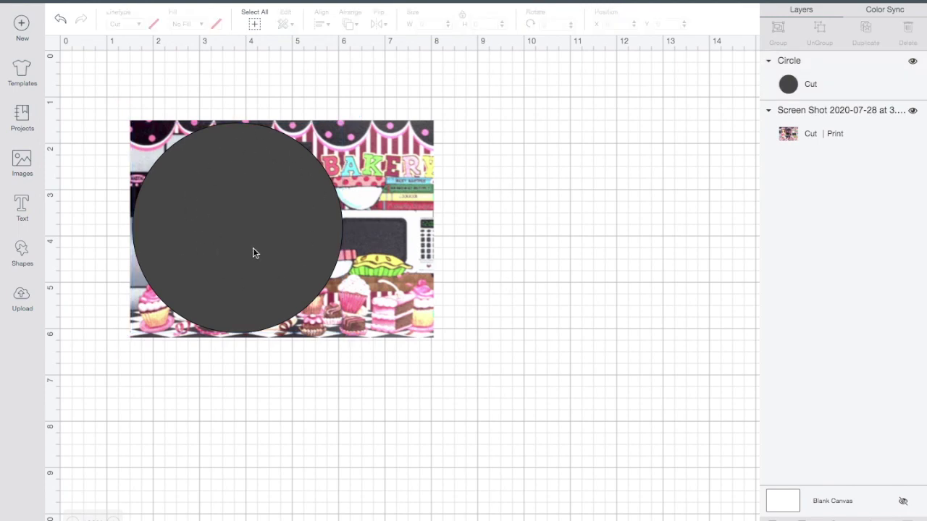
# Step: Send the circle behind the bakery image and slice the two together
pyautogui.click(264, 166)
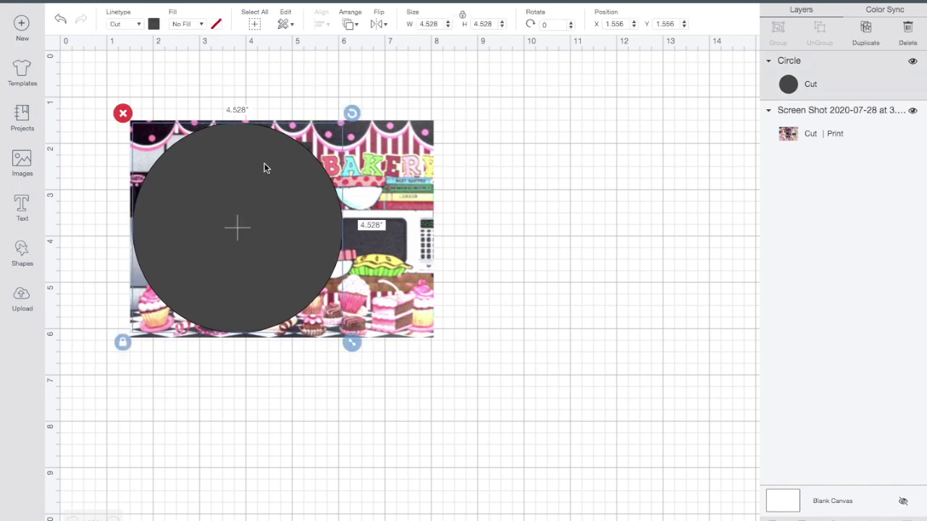
pyautogui.click(353, 29)
pyautogui.click(357, 45)
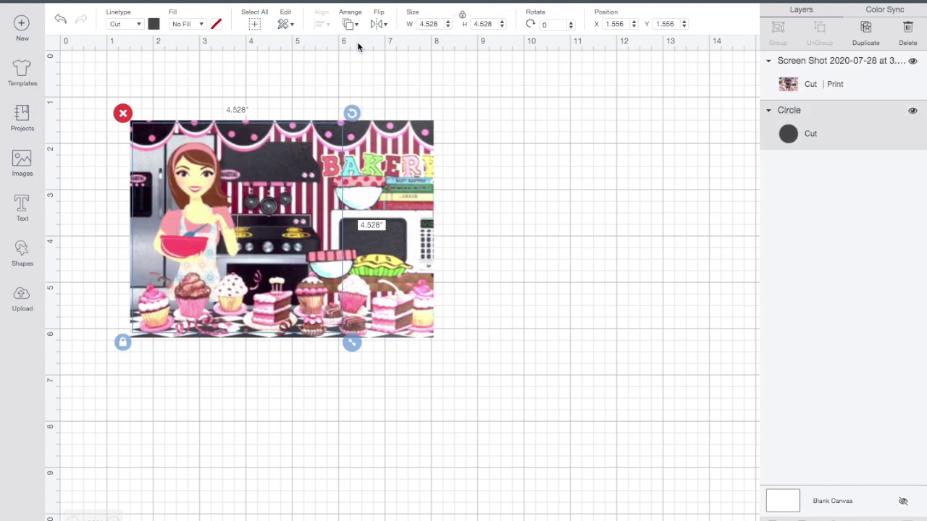
pyautogui.click(159, 95)
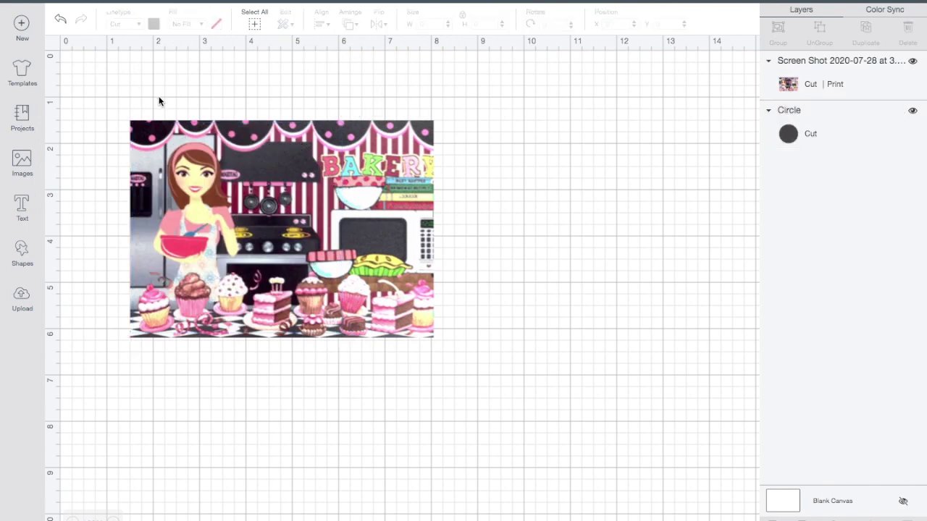
pyautogui.moveTo(110, 88); pyautogui.dragTo(493, 375)
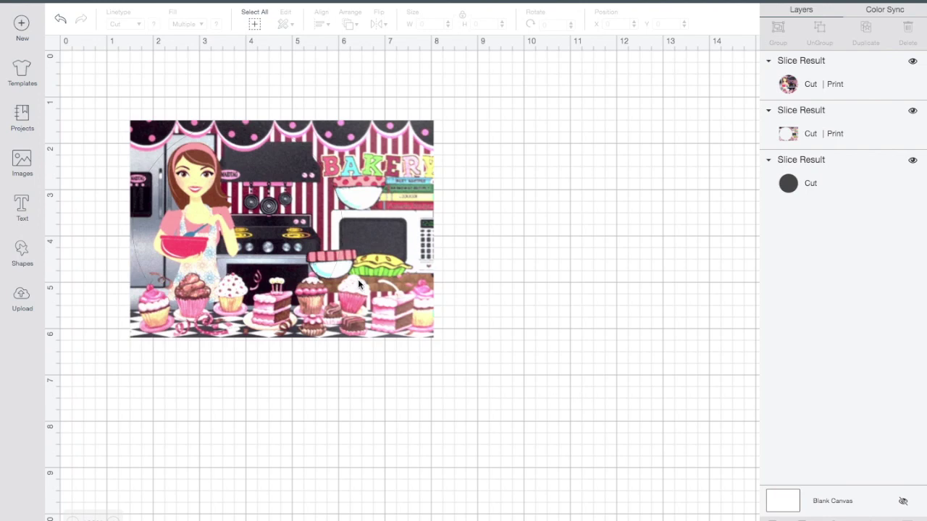
# Step: Pull the round bakery cutout away from the slice and delete the leftover background and dark circle
pyautogui.moveTo(243, 215); pyautogui.dragTo(630, 257)
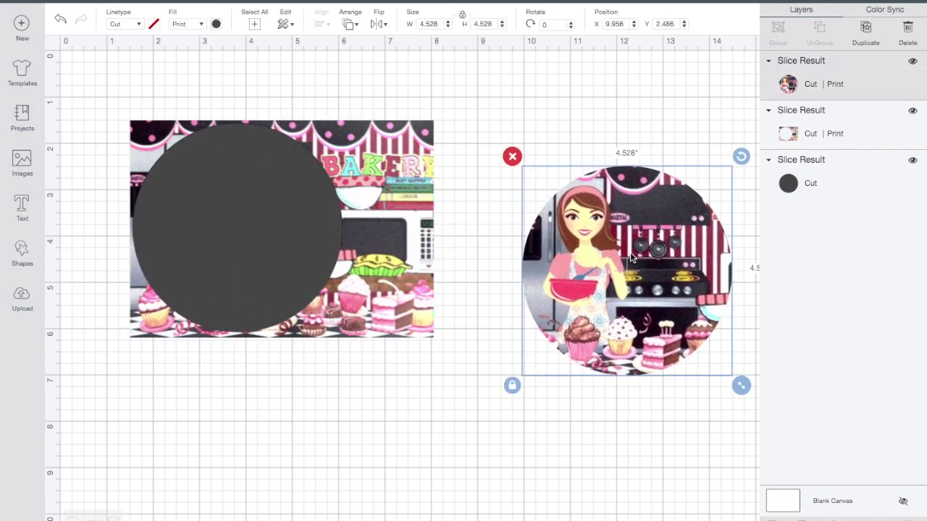
pyautogui.moveTo(124, 76); pyautogui.dragTo(268, 259)
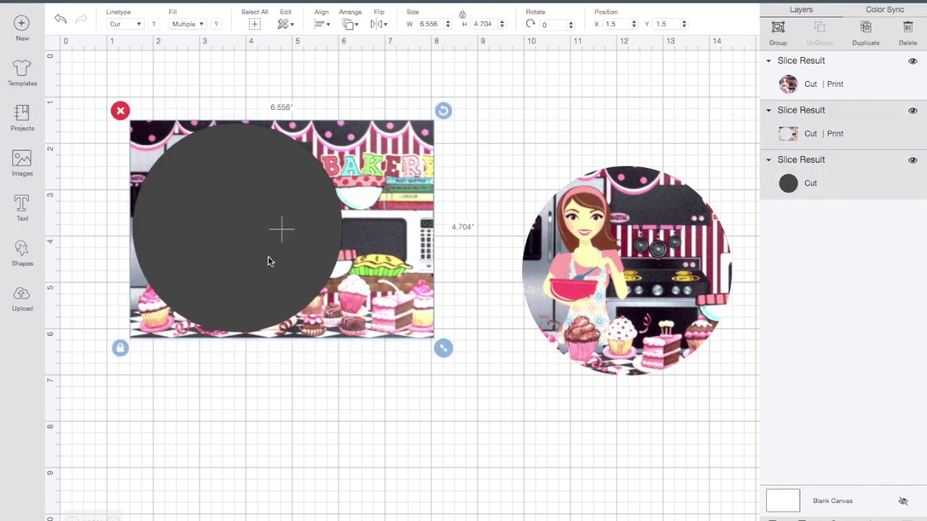
pyautogui.click(121, 112)
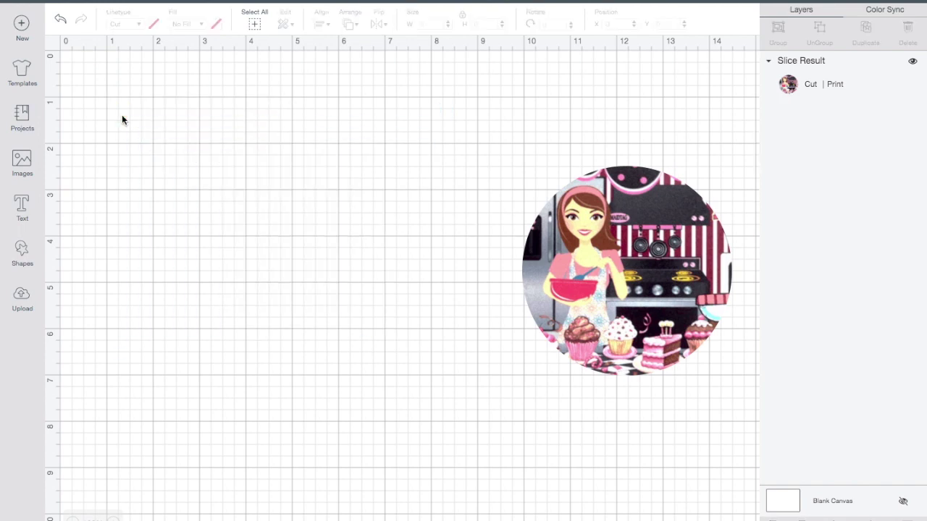
# Step: Resize the round bakery image to 2.30 inches wide and place it near the canvas origin, at about X 0.63, Y 0.58
pyautogui.click(578, 281)
pyautogui.moveTo(578, 281); pyautogui.dragTo(159, 228)
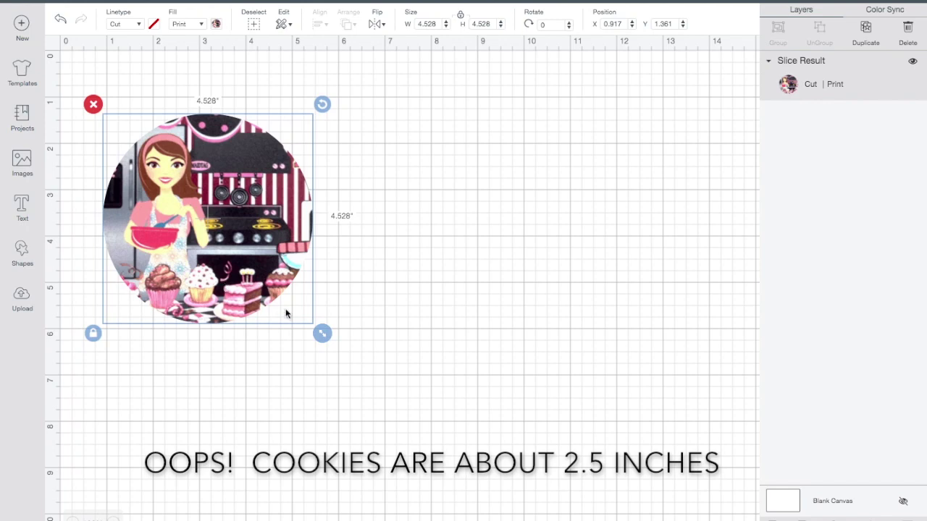
pyautogui.moveTo(319, 335); pyautogui.dragTo(255, 280)
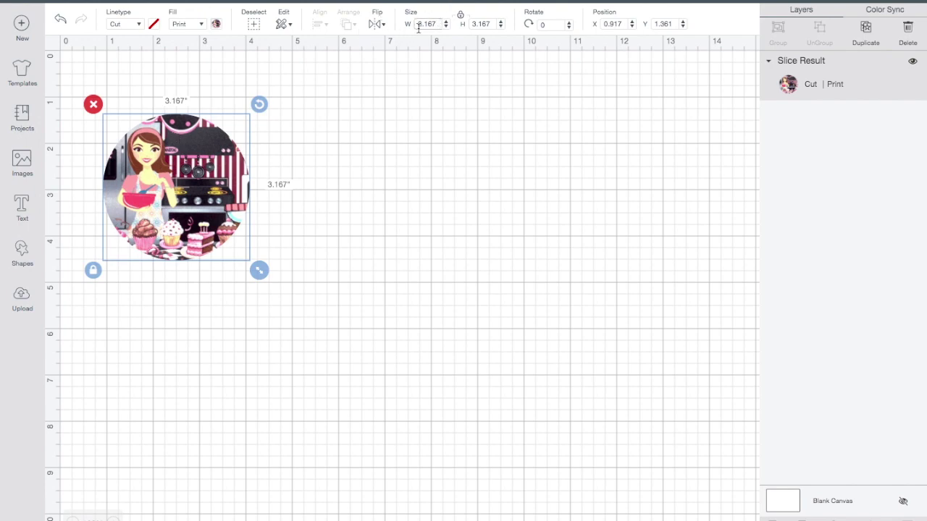
pyautogui.click(429, 24)
pyautogui.write('2.30')
pyautogui.press('Tab')
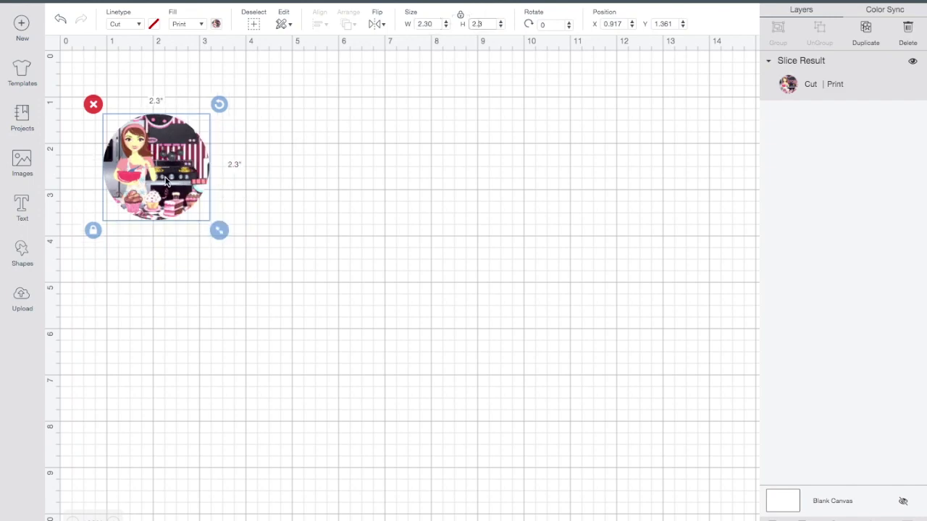
pyautogui.moveTo(167, 181); pyautogui.dragTo(153, 146)
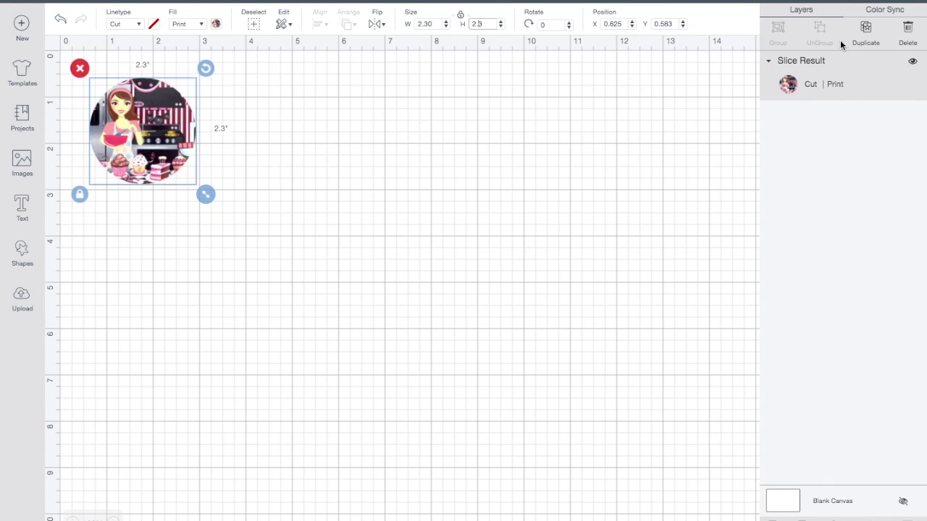
# Step: Duplicate the round bakery image twice and arrange the three circles in a row along the top of the canvas
pyautogui.click(867, 29)
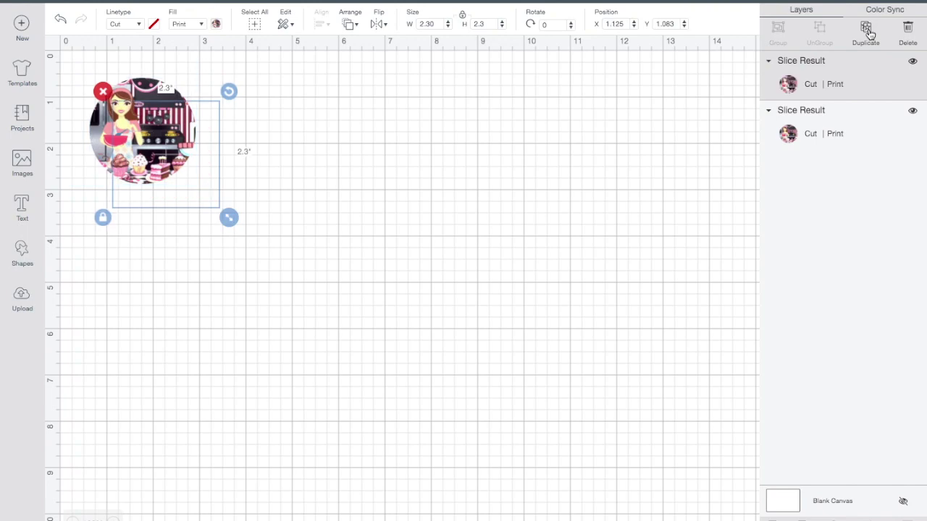
pyautogui.click(867, 29)
pyautogui.moveTo(192, 187); pyautogui.dragTo(409, 153)
pyautogui.moveTo(155, 165); pyautogui.dragTo(261, 155)
pyautogui.click(189, 270)
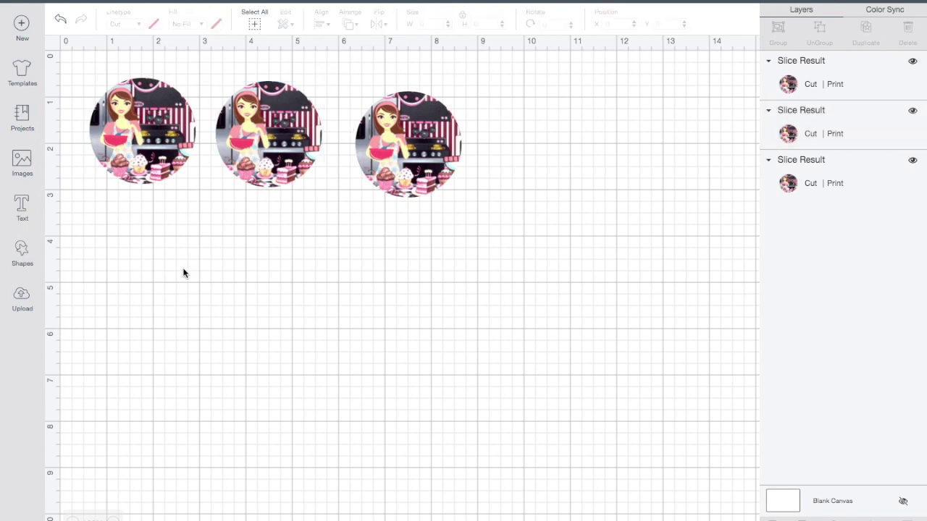
# Step: Insert the uploaded Cinderella's Sweet Treats logo below the row of circles and enlarge it to about 2.03 inches wide
pyautogui.click(24, 297)
pyautogui.click(415, 369)
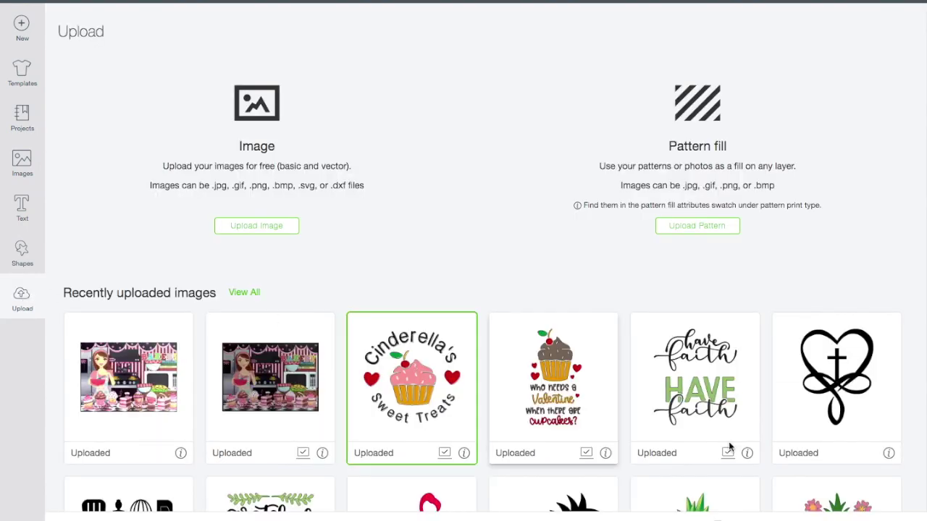
pyautogui.click(833, 502)
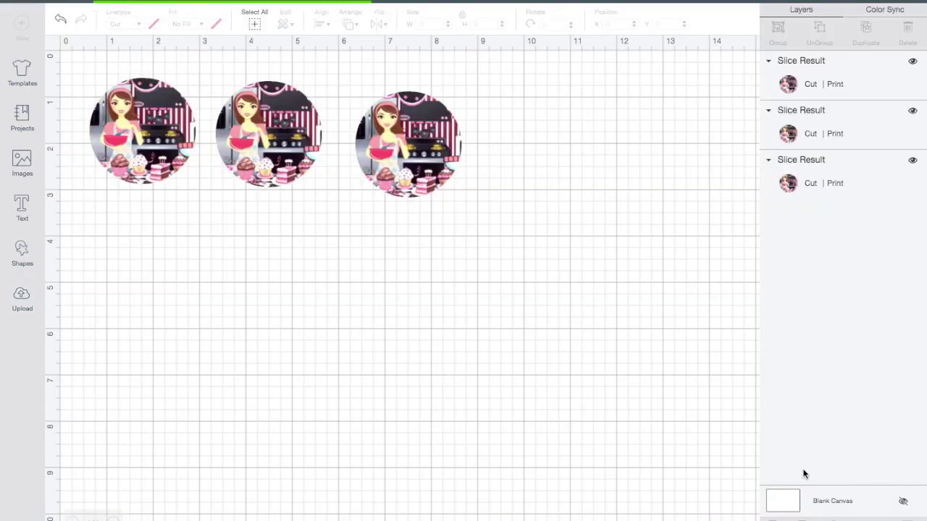
pyautogui.moveTo(194, 201); pyautogui.dragTo(209, 321)
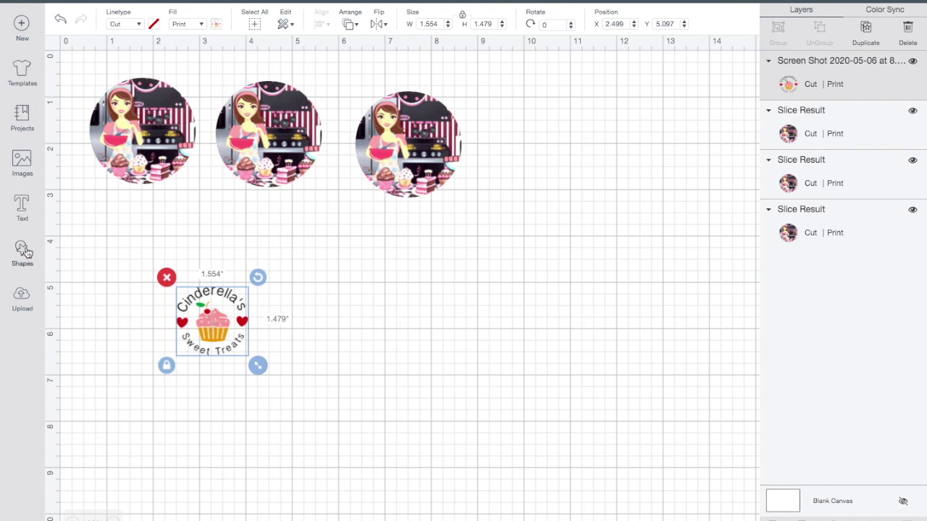
pyautogui.moveTo(259, 367); pyautogui.dragTo(280, 386)
pyautogui.click(368, 375)
# Step: Add a circle to the canvas and change its color to white
pyautogui.click(21, 253)
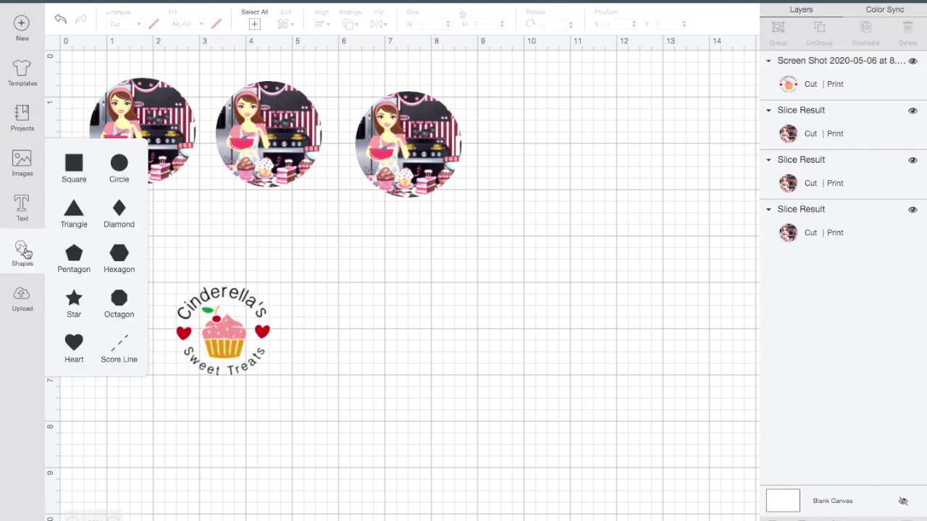
pyautogui.click(114, 178)
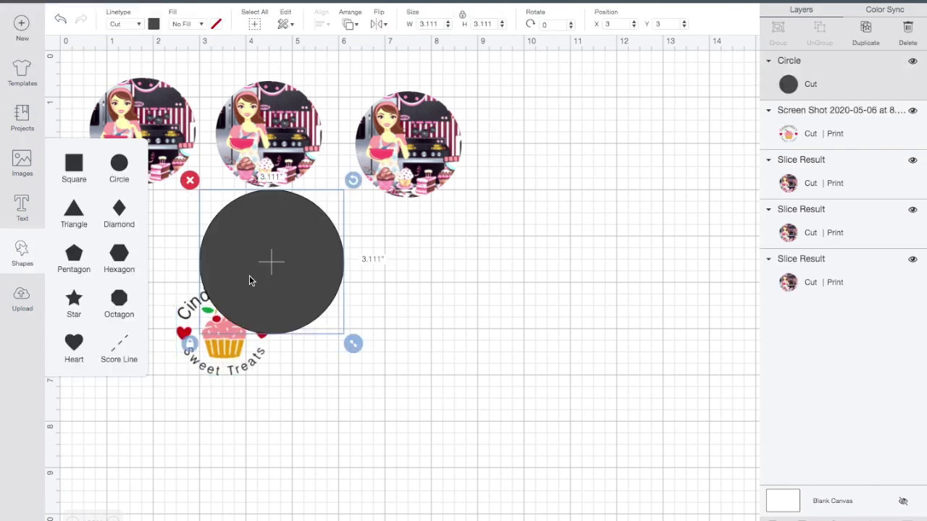
pyautogui.click(153, 26)
pyautogui.click(167, 142)
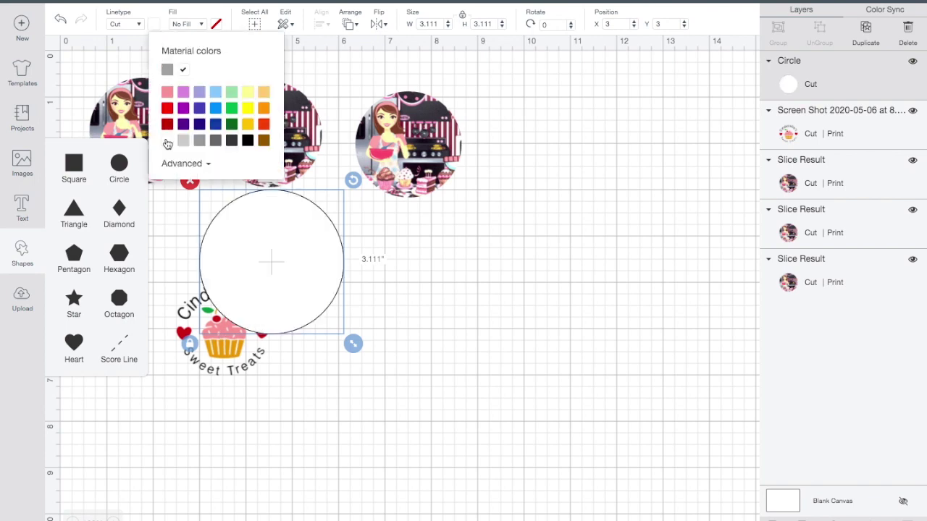
# Step: Send the white circle to the back and move it beneath the Cinderella's Sweet Treats logo
pyautogui.click(359, 28)
pyautogui.click(361, 47)
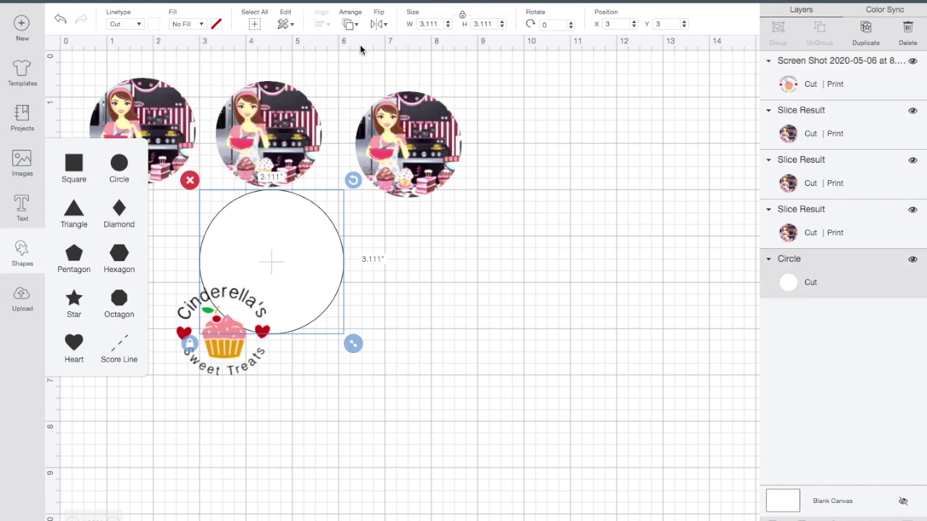
pyautogui.moveTo(277, 251); pyautogui.dragTo(225, 319)
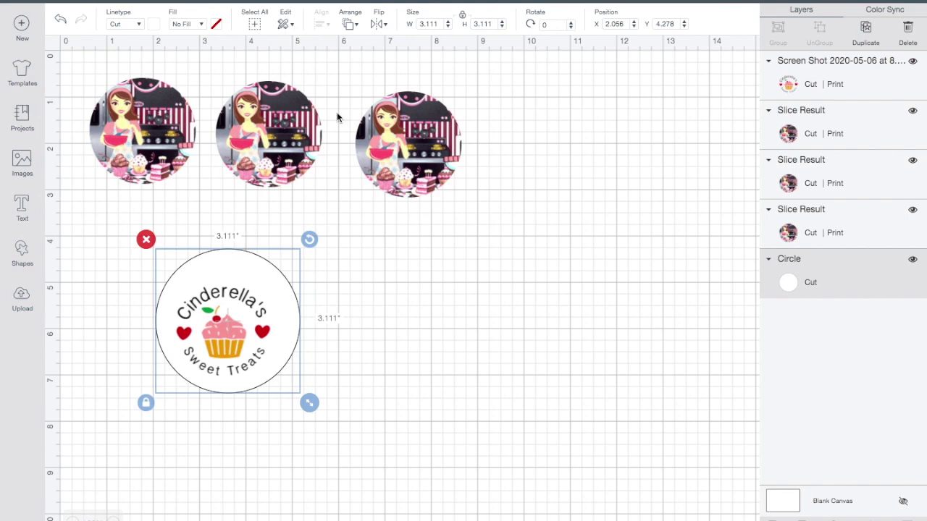
# Step: Set the white circle's width to 2.3 inches and center the Cinderella's Sweet Treats logo inside it
pyautogui.click(429, 24)
pyautogui.write('2.3')
pyautogui.press('Tab')
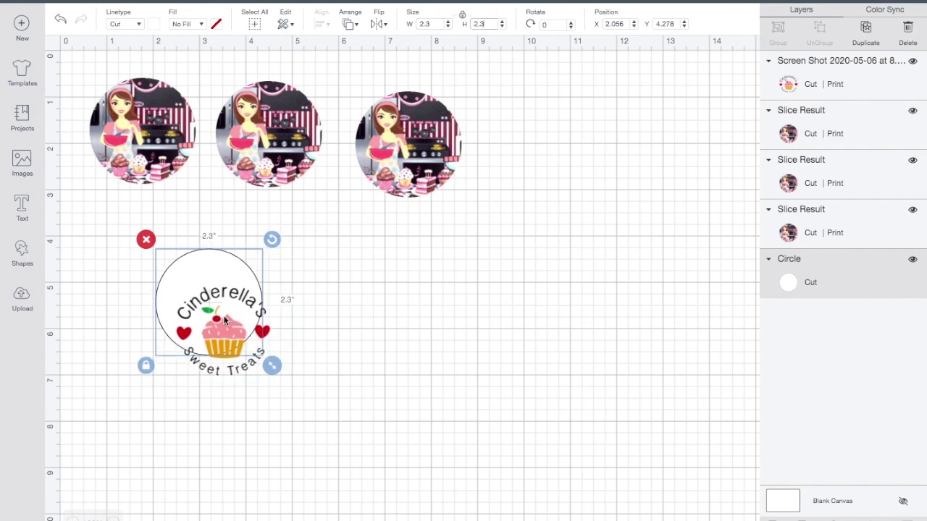
pyautogui.moveTo(249, 367); pyautogui.dragTo(234, 344)
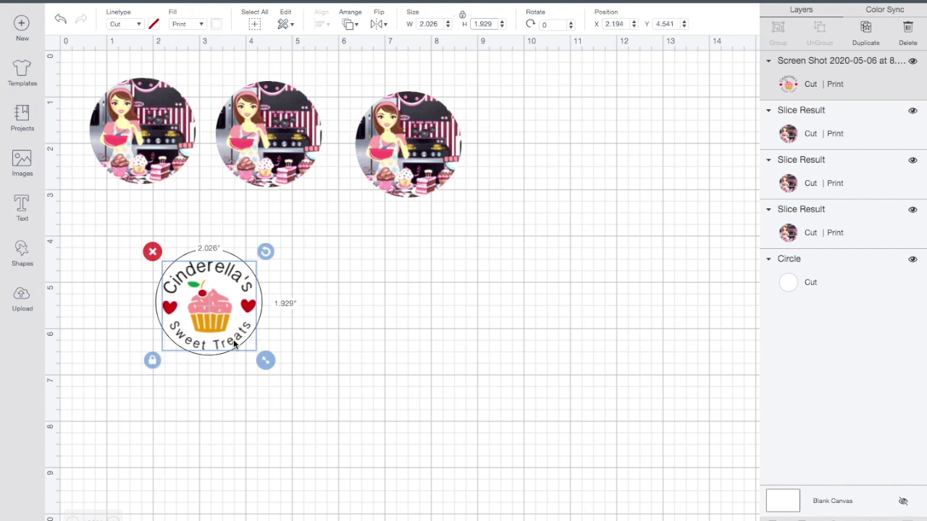
pyautogui.click(359, 330)
pyautogui.moveTo(219, 304); pyautogui.dragTo(220, 302)
pyautogui.click(377, 333)
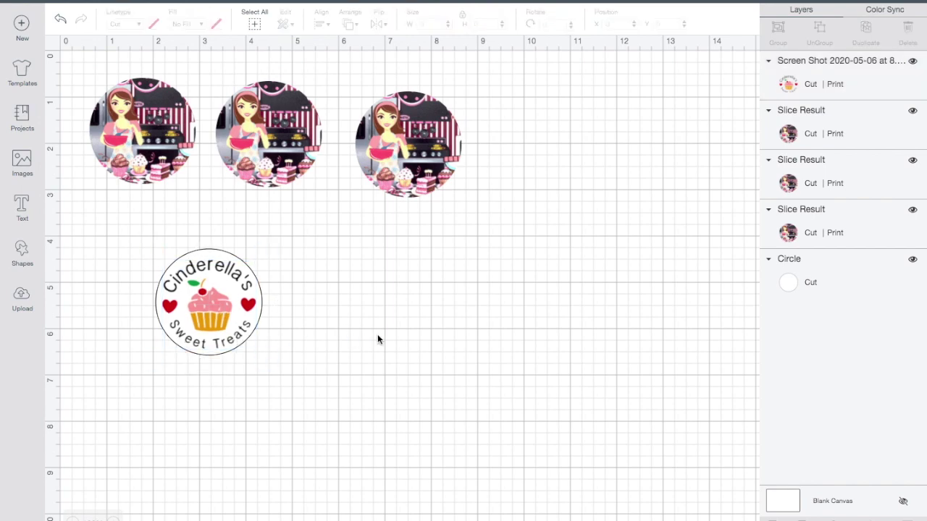
# Step: Flatten the Cinderella's Sweet Treats logo and its white circle into one printable image and move it beneath the first picture circle
pyautogui.moveTo(141, 231); pyautogui.dragTo(272, 372)
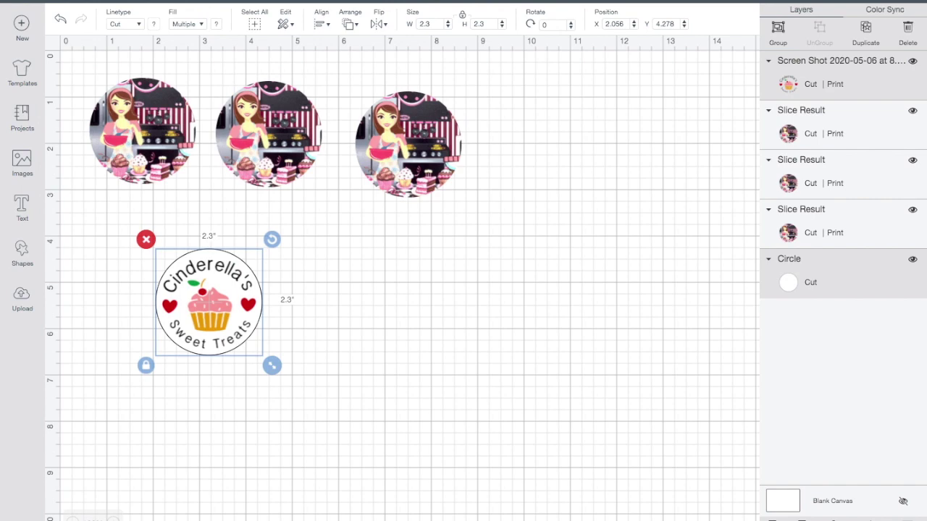
pyautogui.click(858, 518)
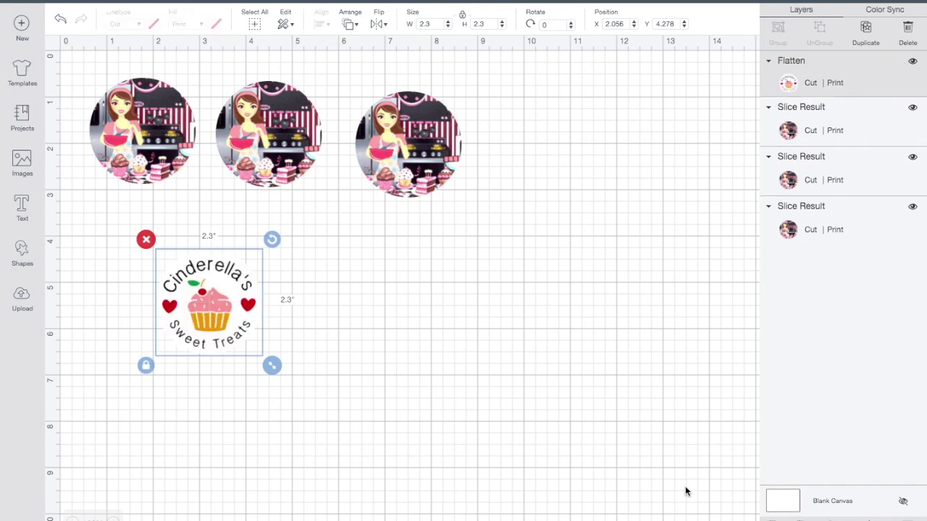
pyautogui.moveTo(225, 316); pyautogui.dragTo(172, 291)
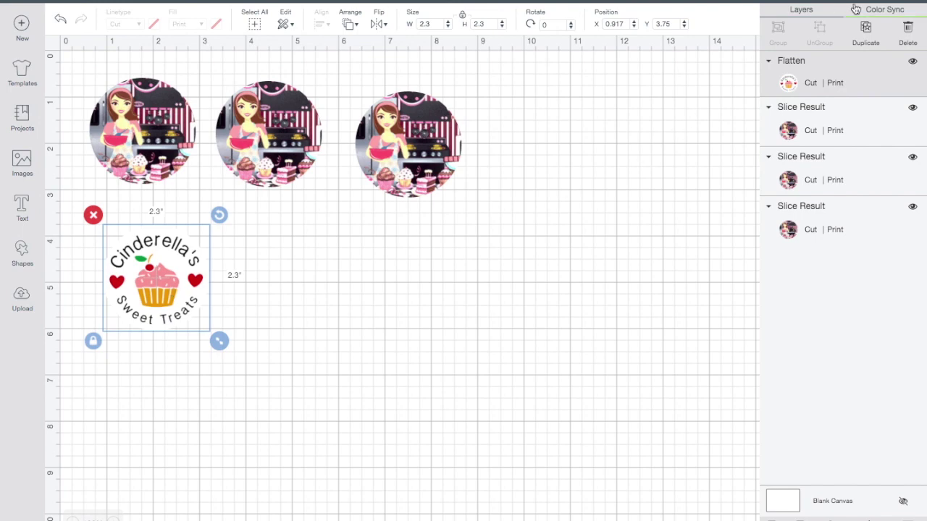
# Step: Duplicate the flattened logo circle twice and arrange the three logo circles in a row beneath the picture circles
pyautogui.click(865, 30)
pyautogui.click(865, 34)
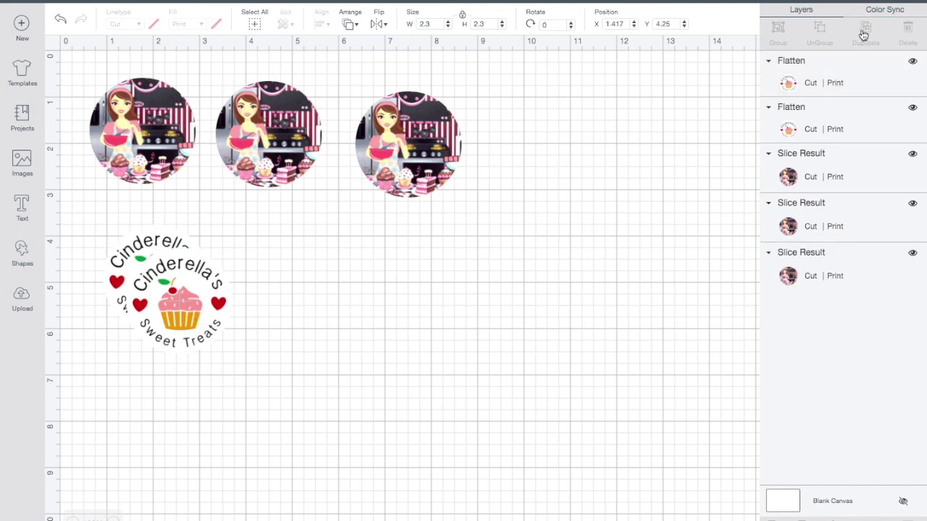
pyautogui.moveTo(205, 323); pyautogui.dragTo(386, 285)
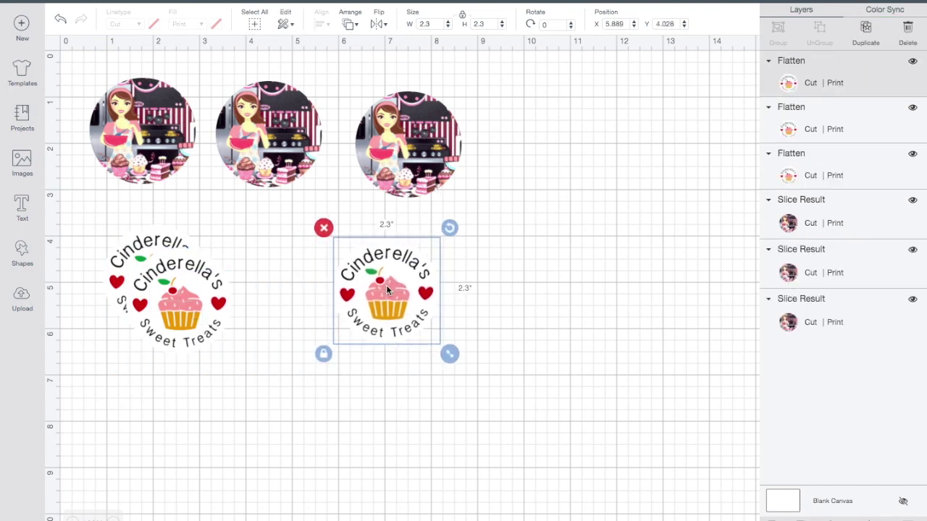
pyautogui.moveTo(173, 319); pyautogui.dragTo(266, 302)
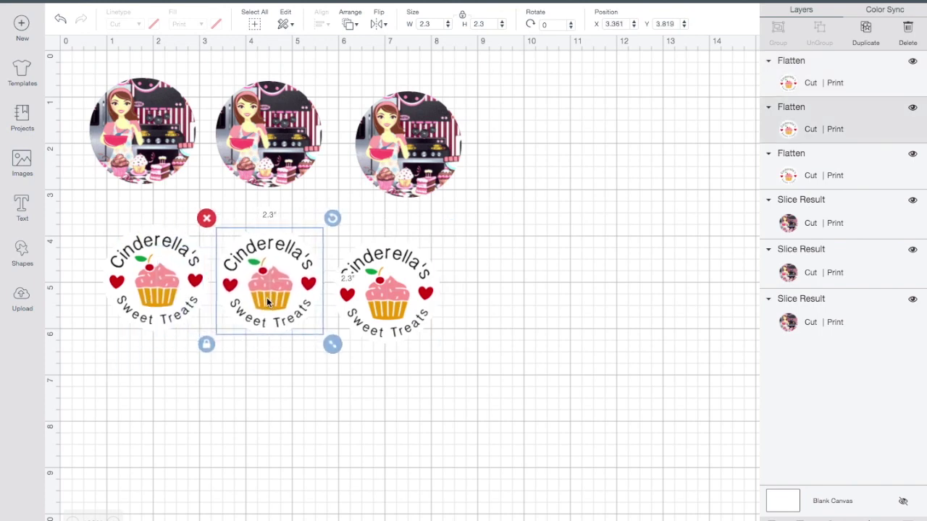
pyautogui.click(462, 381)
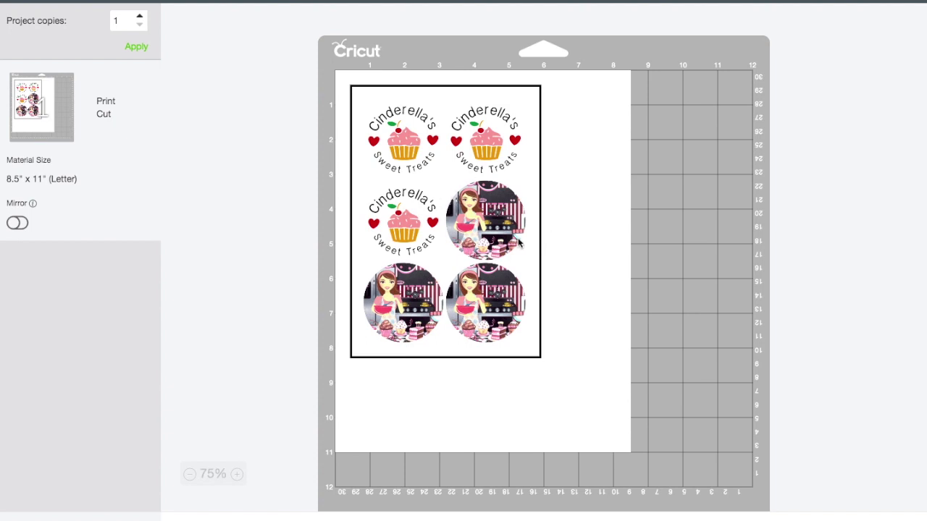
# Step: Continue from the mat preview to the print setup for the six circles and open the list of available printers
pyautogui.moveTo(495, 291); pyautogui.dragTo(499, 296)
pyautogui.moveTo(398, 294); pyautogui.dragTo(388, 296)
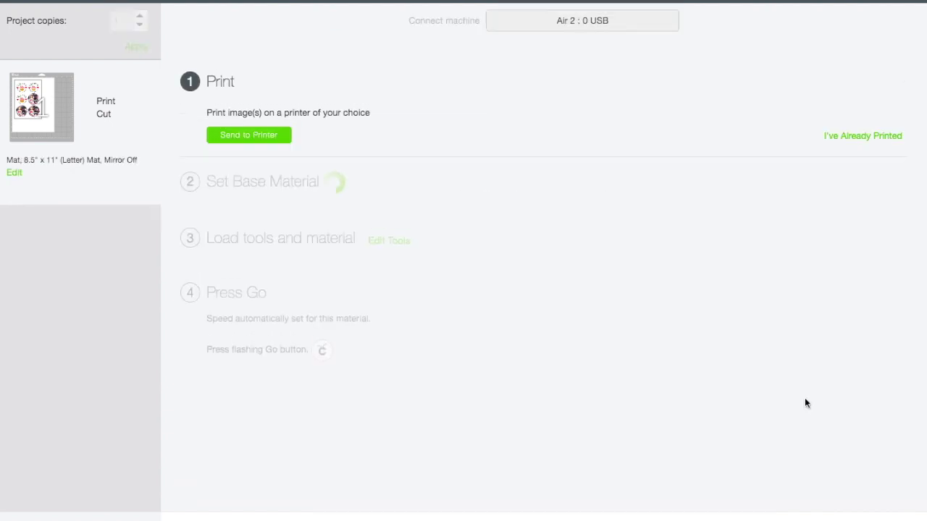
pyautogui.click(275, 136)
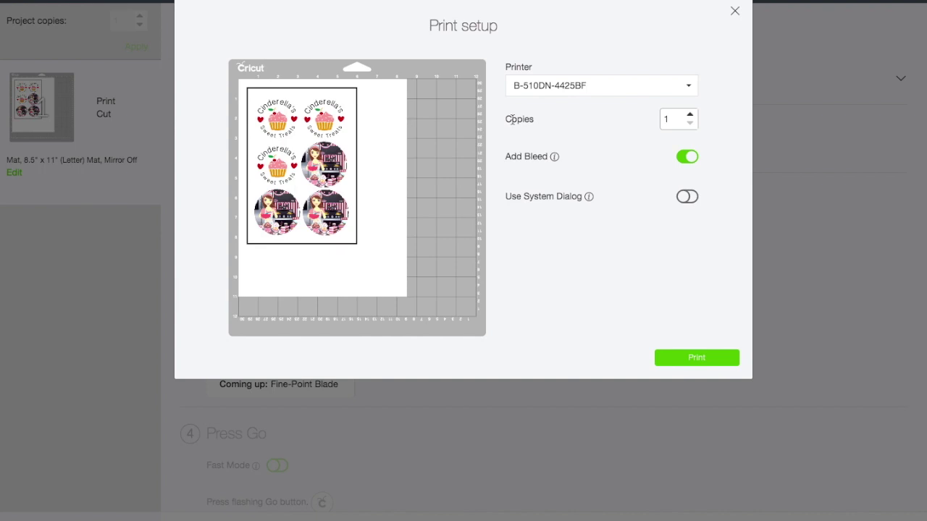
pyautogui.click(655, 90)
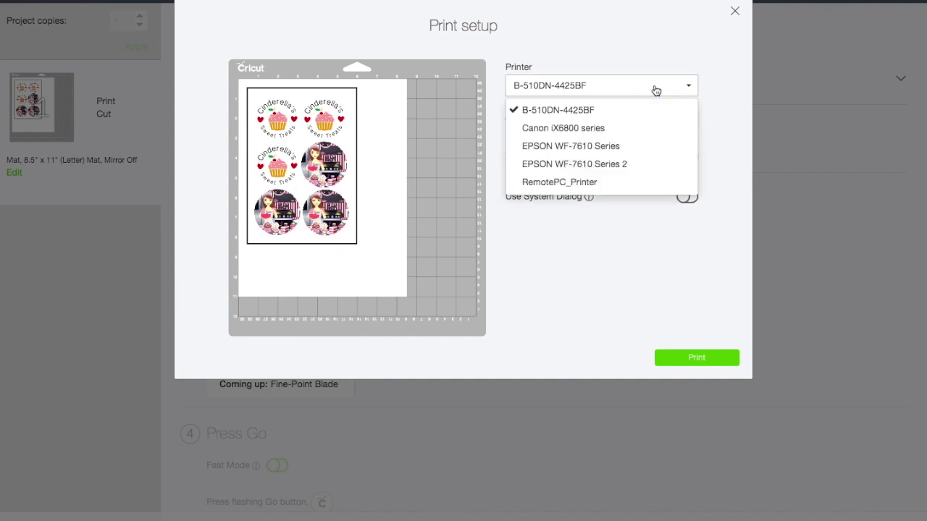